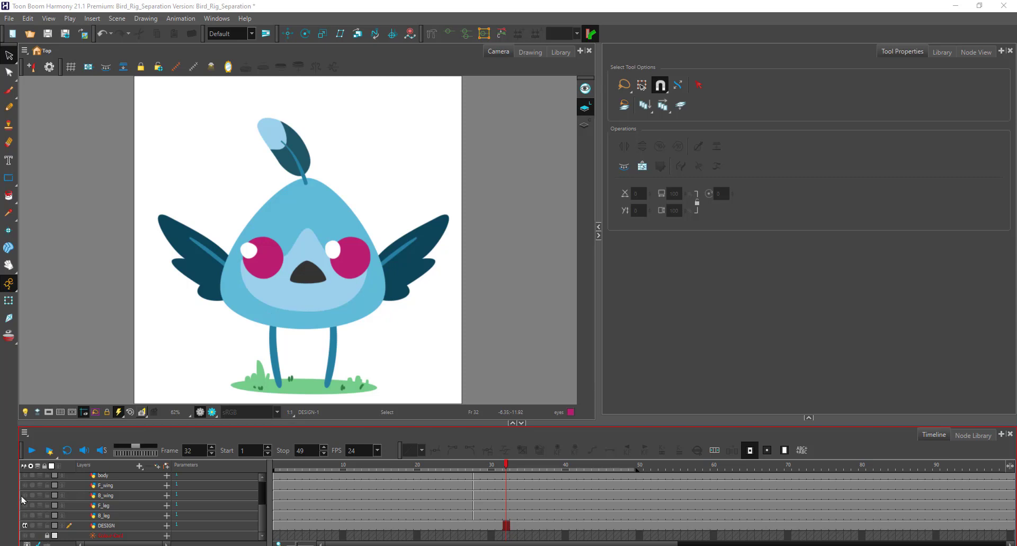
Step: Enable all layers in the timeline, with only the DESIGN layer hidden, to display the separated bird parts
click(25, 525)
click(24, 468)
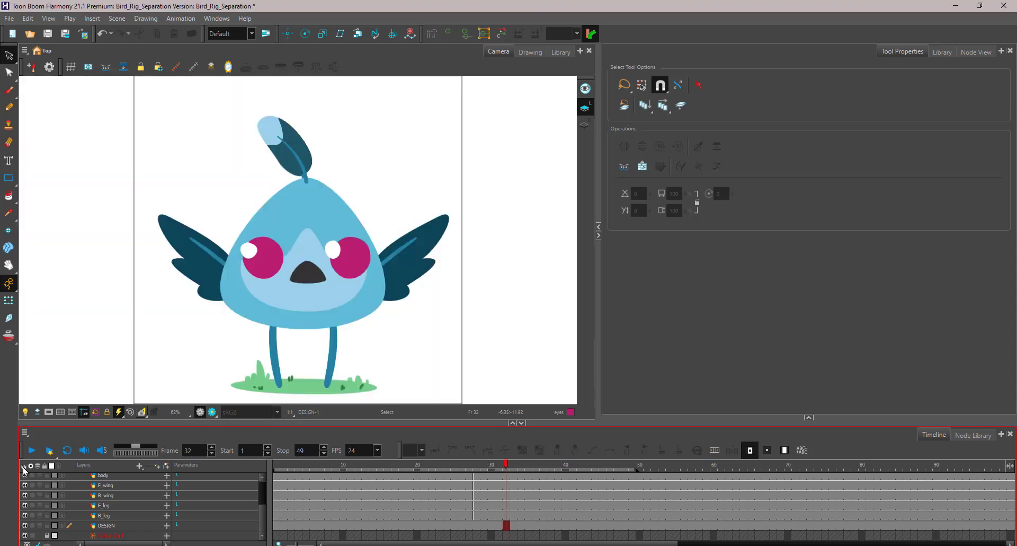
click(24, 524)
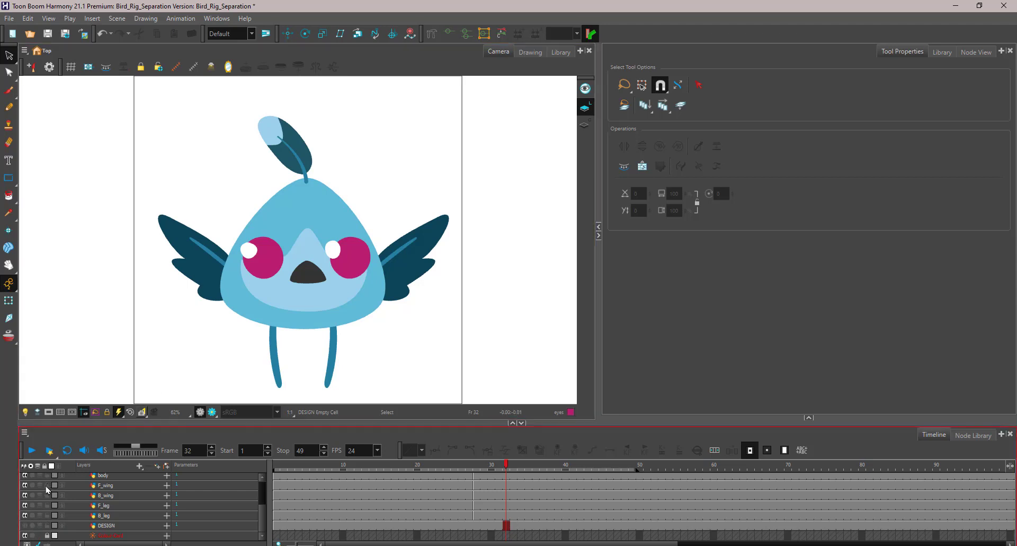
Step: Toggle the body layer's visibility off and back on to check the parts lying behind it
scroll(38, 503, up, 1)
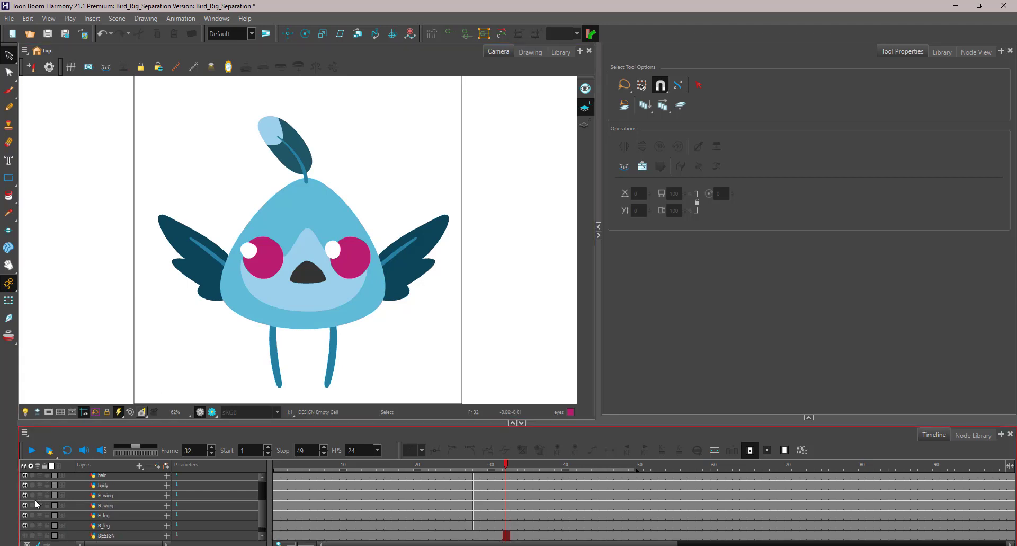
click(25, 485)
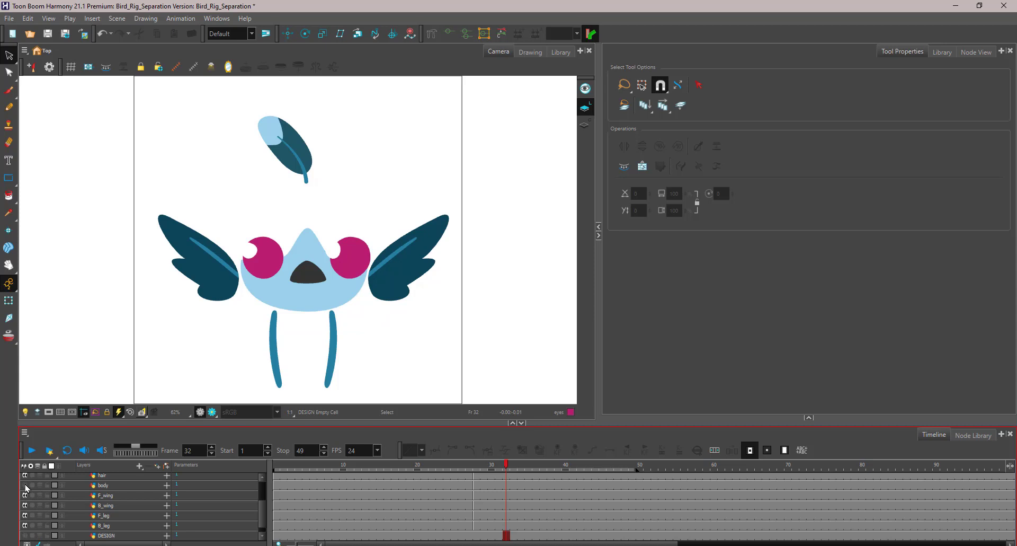
click(24, 484)
click(24, 485)
click(25, 485)
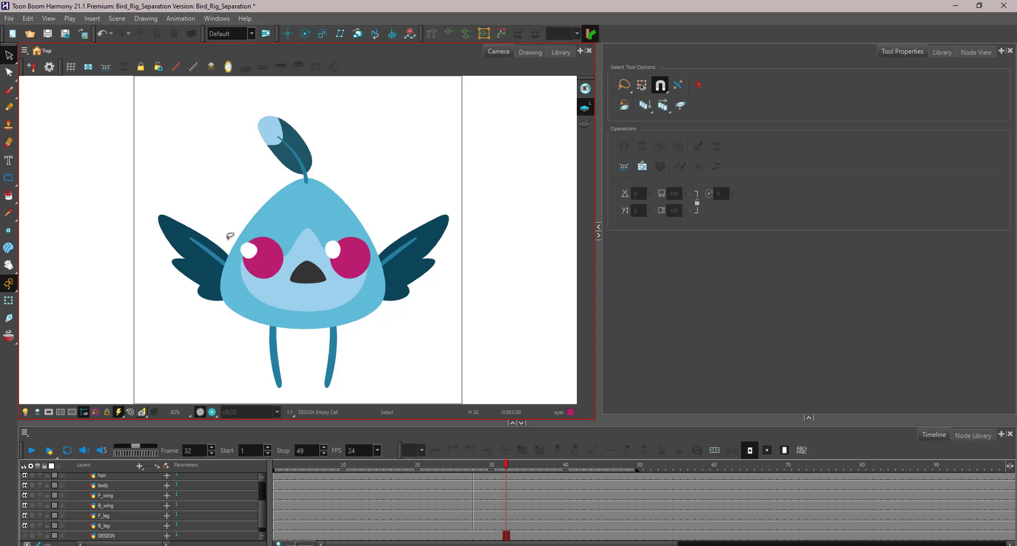
Step: Hide the white background layer below the DESIGN layer
key(ctrl+r)
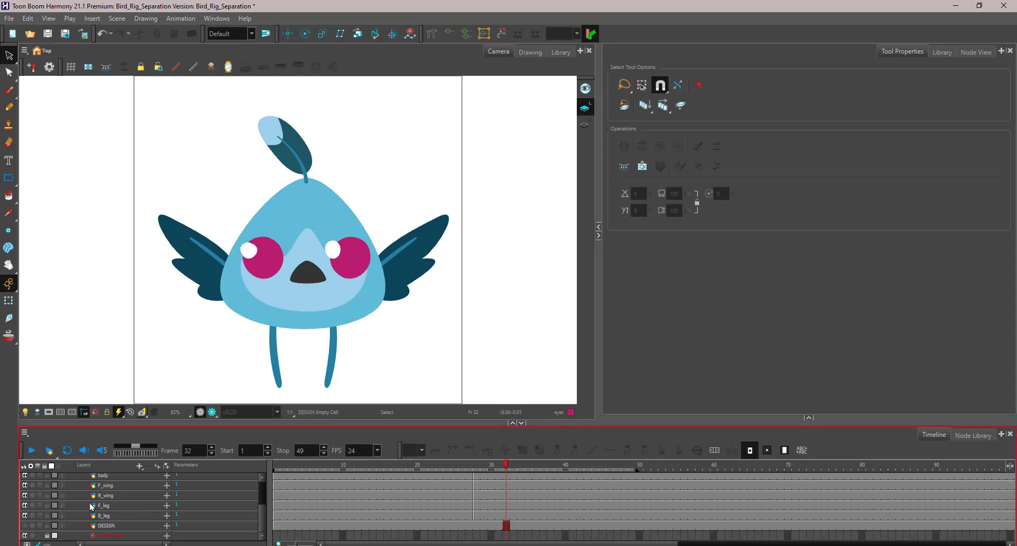
click(25, 535)
Step: Hide the body and F_eye layers to examine the shapes underneath them
scroll(37, 512, up, 1)
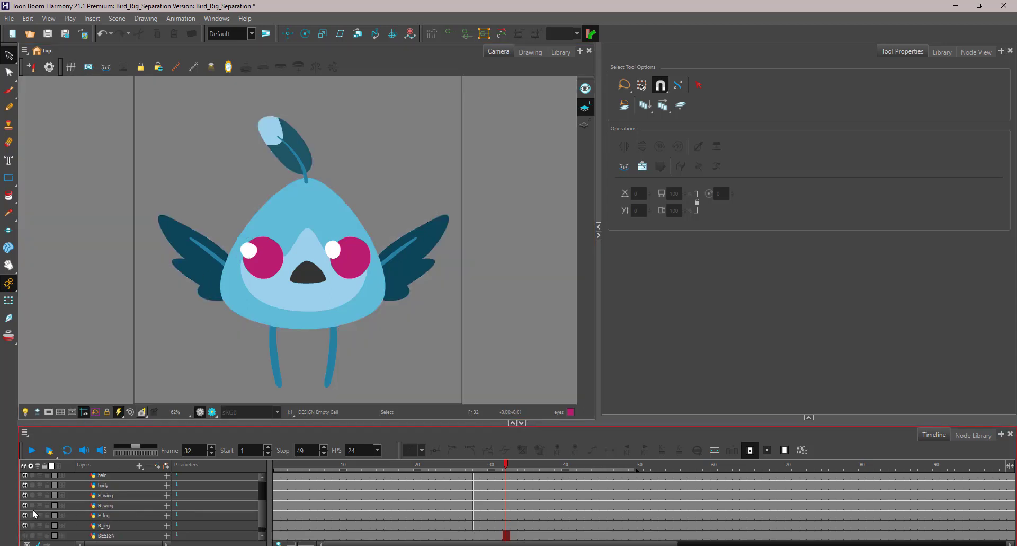
click(24, 485)
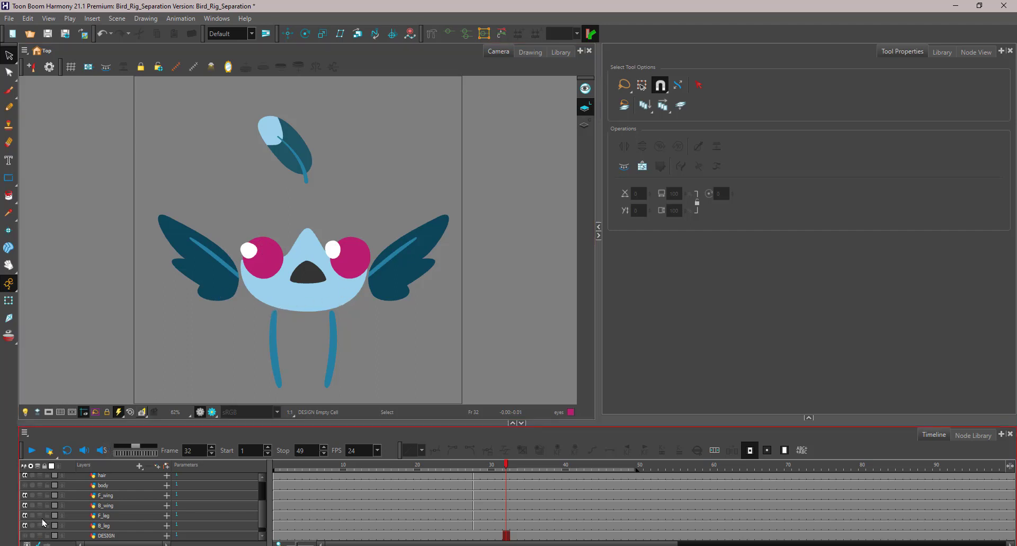
scroll(38, 511, up, 3)
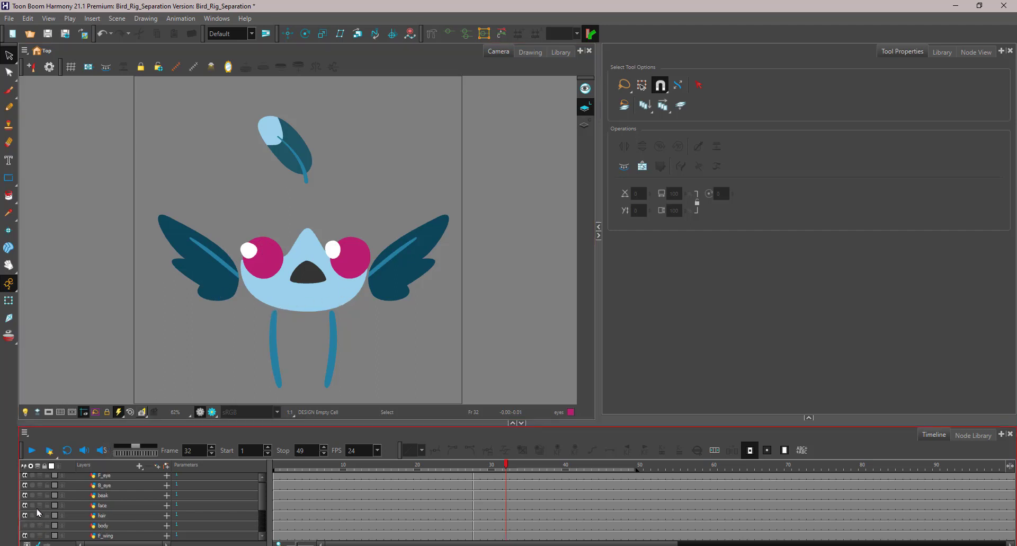
click(24, 476)
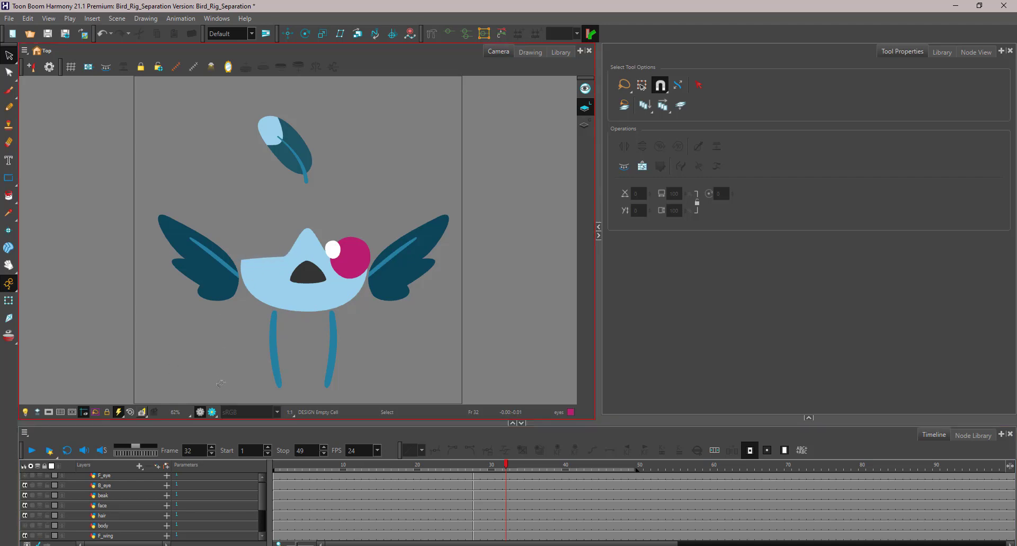
Step: Turn the body and F_eye layers' visibility back on
scroll(127, 499, up, 1)
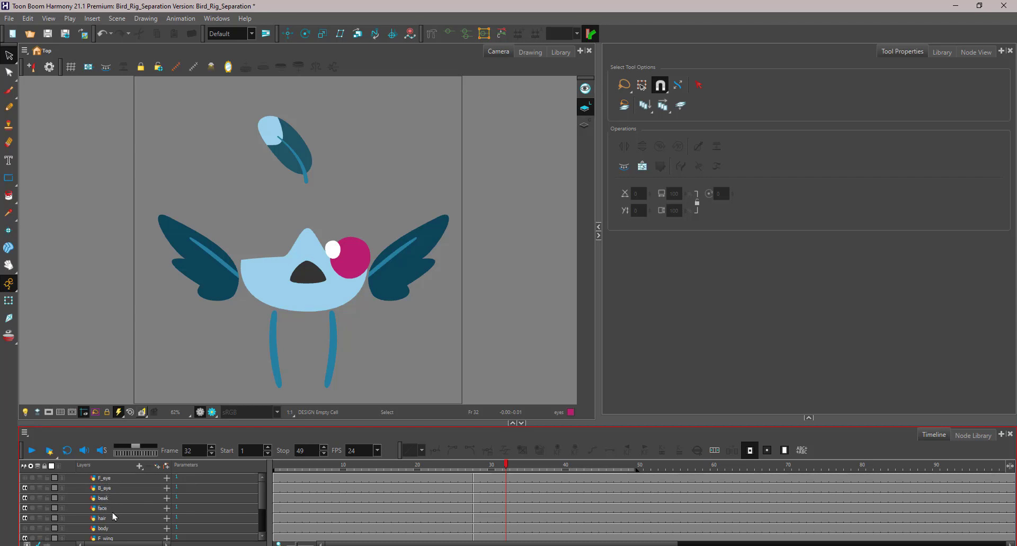
click(25, 517)
click(24, 518)
scroll(123, 520, down, 1)
click(25, 519)
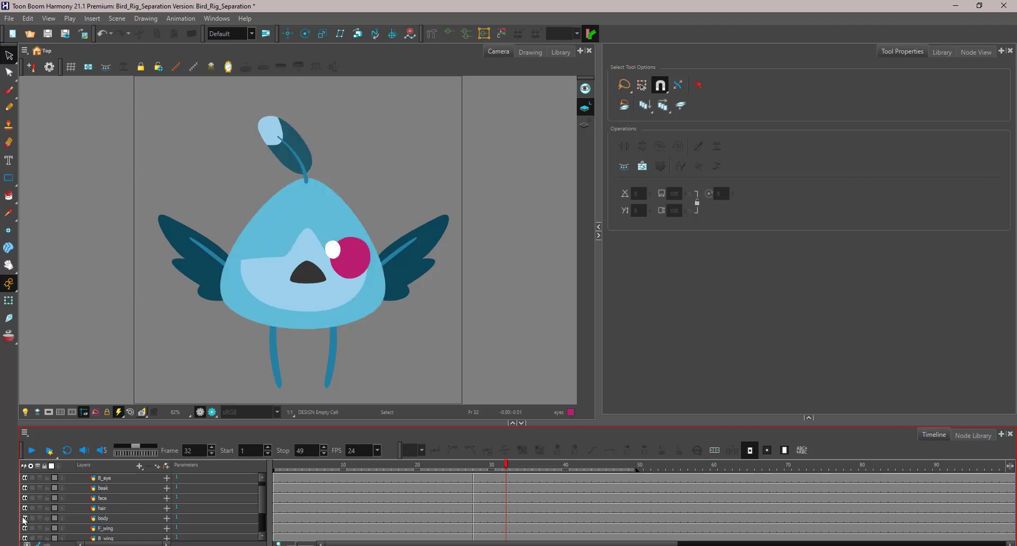
scroll(74, 518, down, 1)
scroll(112, 528, down, 3)
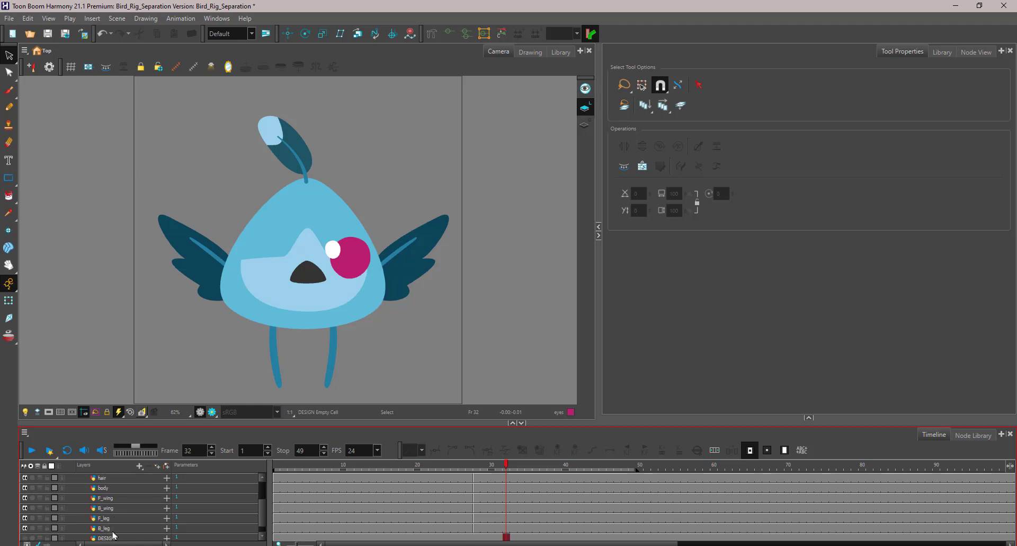
scroll(115, 529, up, 2)
scroll(115, 519, up, 3)
click(24, 488)
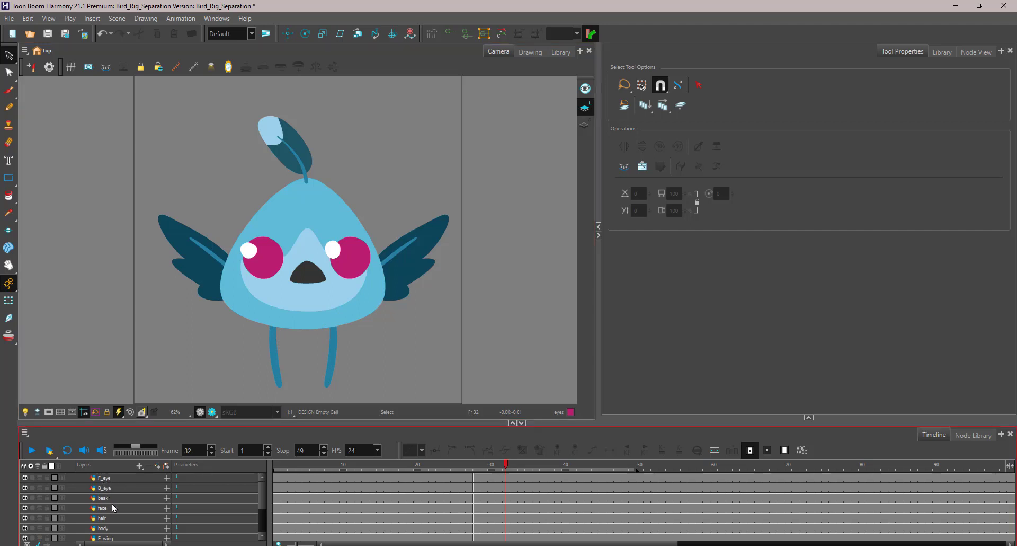
Step: Hide the body layer to expose the full shapes of the wings and legs
scroll(116, 511, down, 1)
scroll(115, 512, down, 1)
scroll(28, 517, down, 1)
click(24, 498)
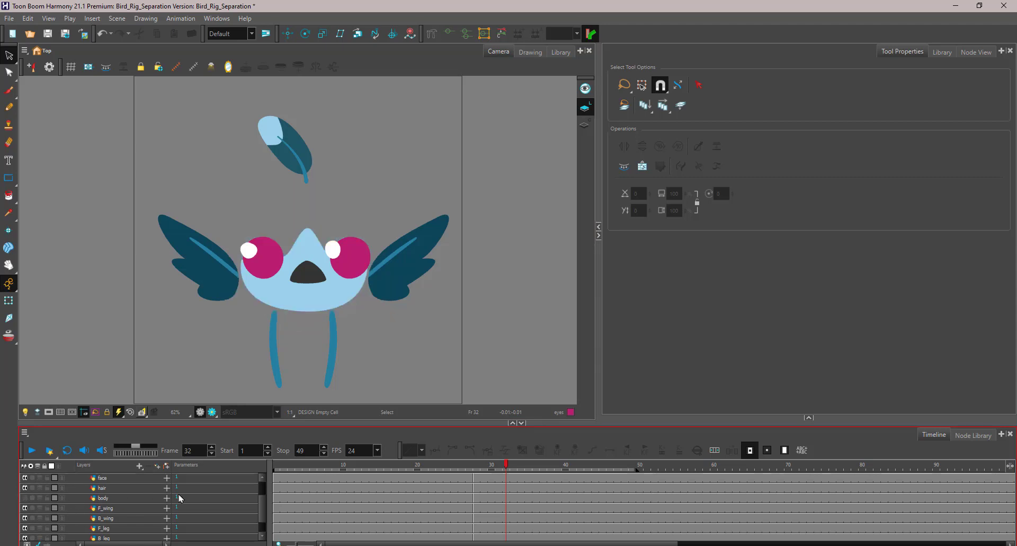
Step: Enlarge the timeline's height so more of the bird's part layers fit in the list
drag(318, 425, 319, 397)
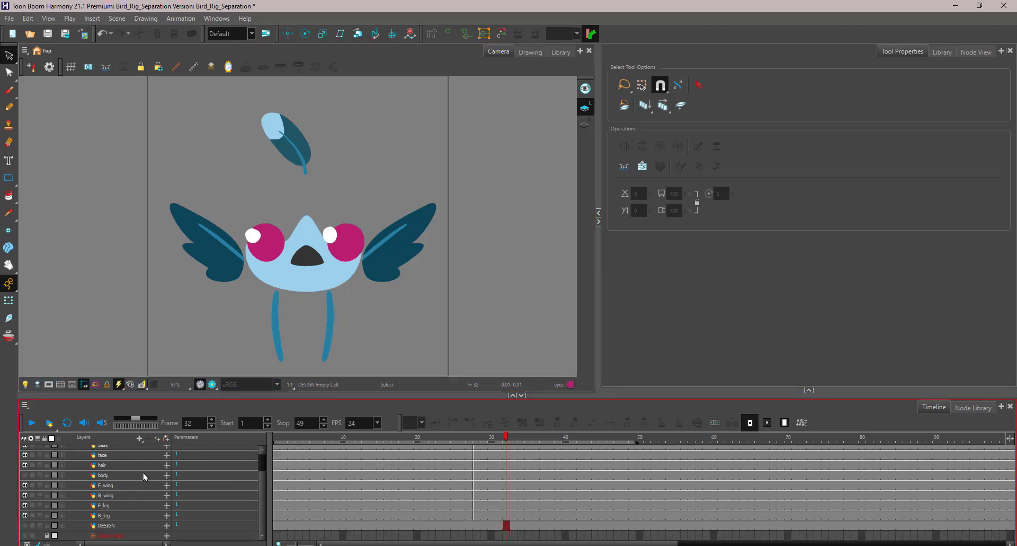
scroll(263, 491, up, 2)
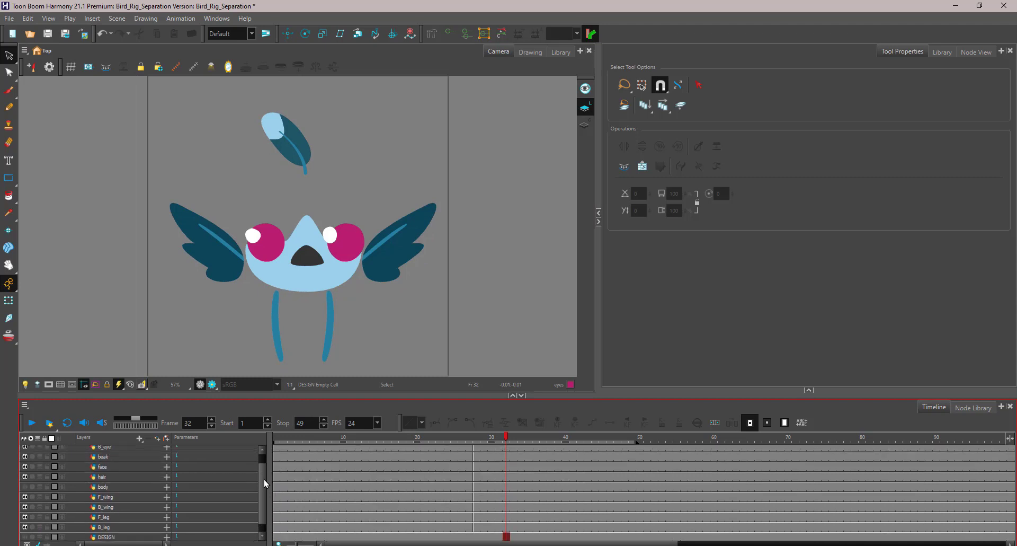
scroll(263, 478, up, 1)
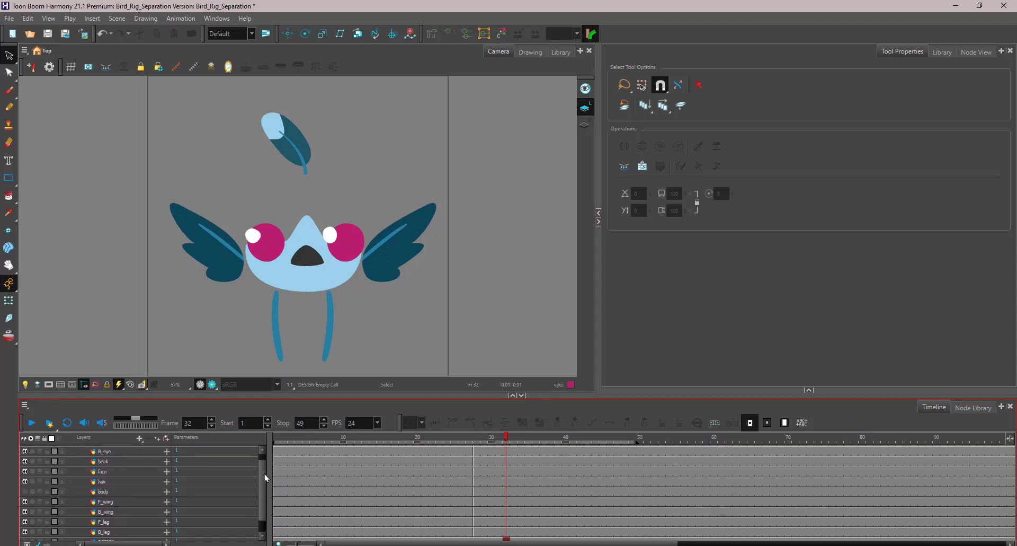
scroll(266, 478, up, 1)
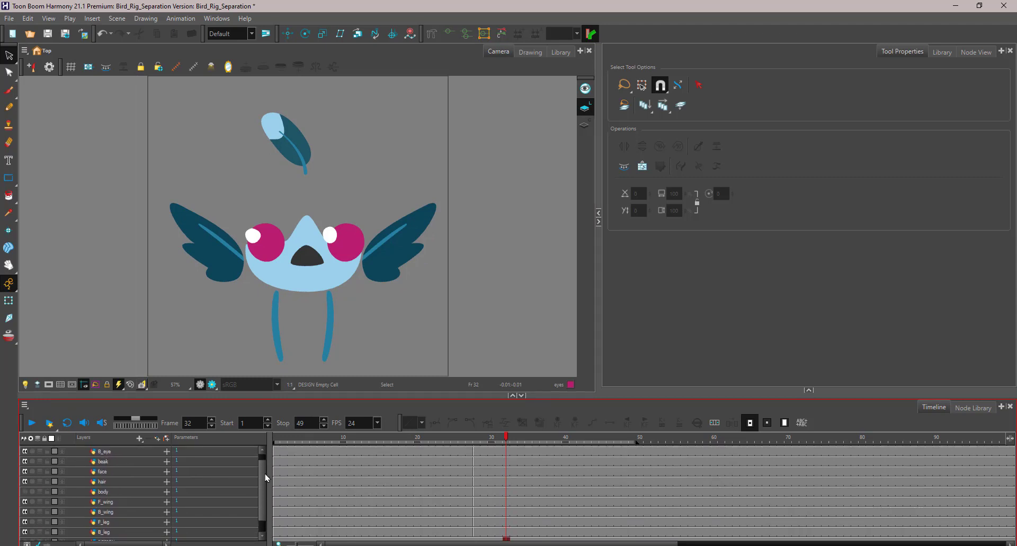